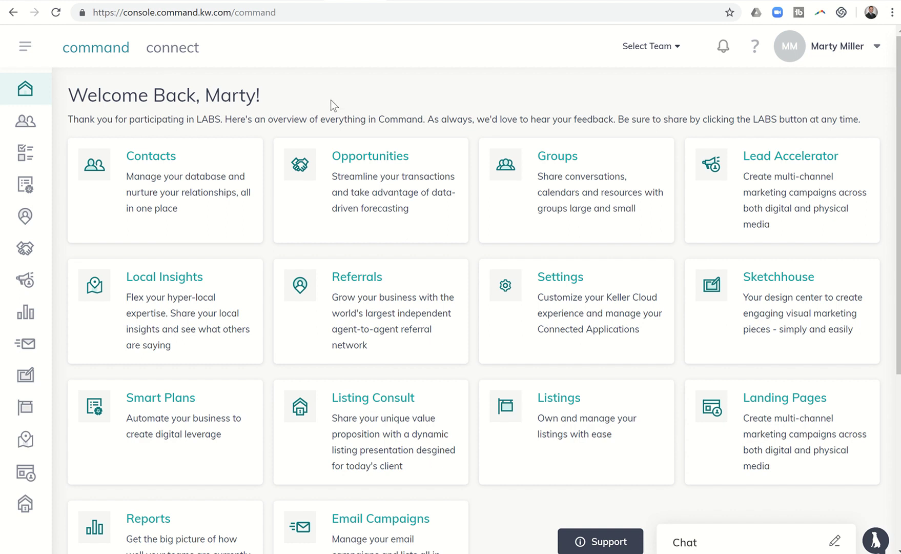
{"action": "left_click", "coordinate": [372, 162]}
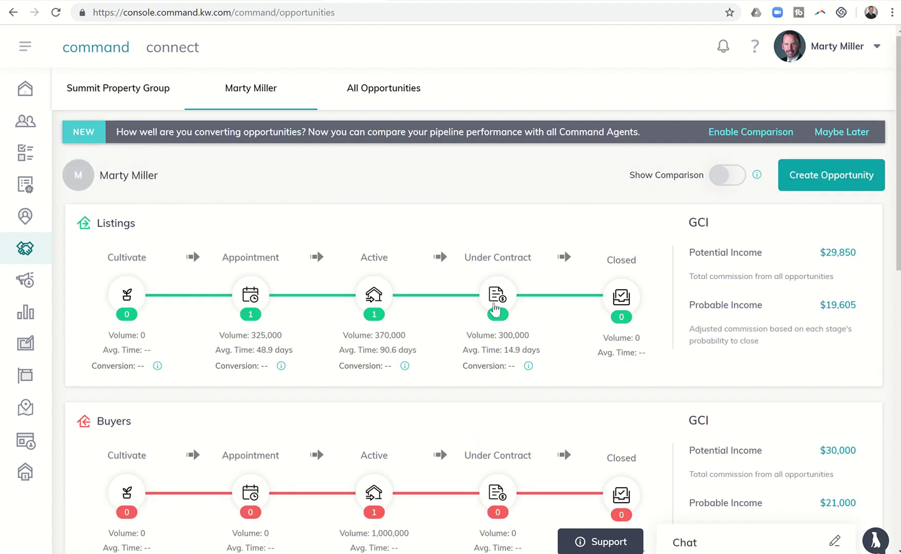
{"action": "left_click", "coordinate": [496, 295]}
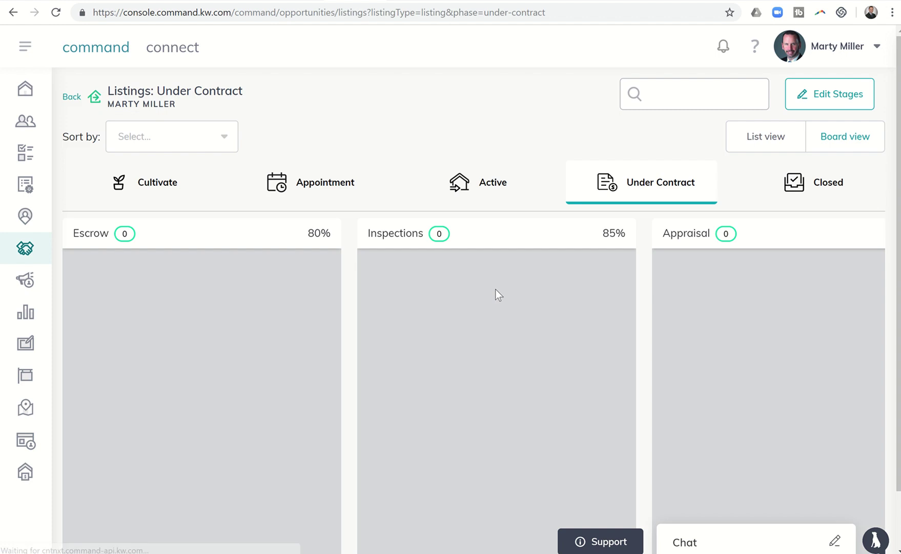
{"action": "scroll", "coordinate": [604, 331], "scroll_direction": "right", "scroll_amount": 5}
{"action": "scroll", "coordinate": [604, 331], "scroll_direction": "right", "scroll_amount": 3}
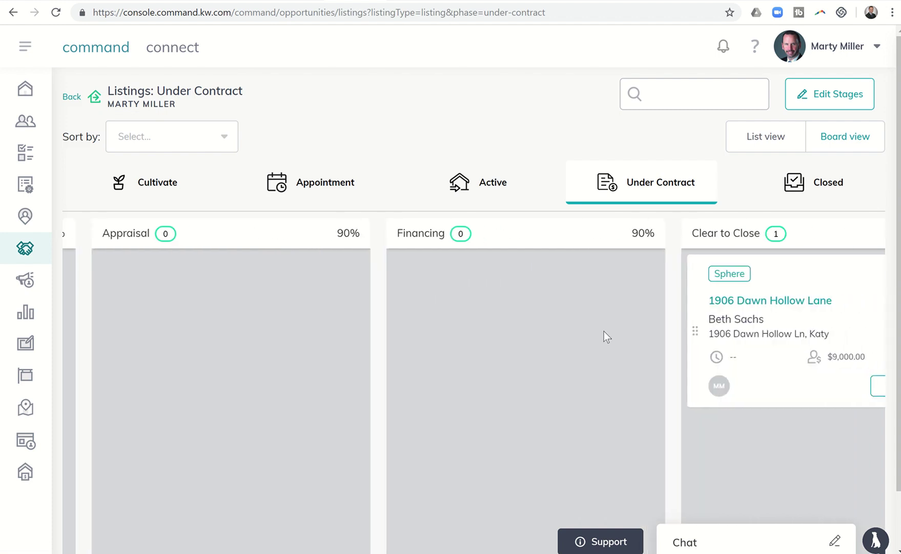
{"action": "left_click", "coordinate": [787, 302]}
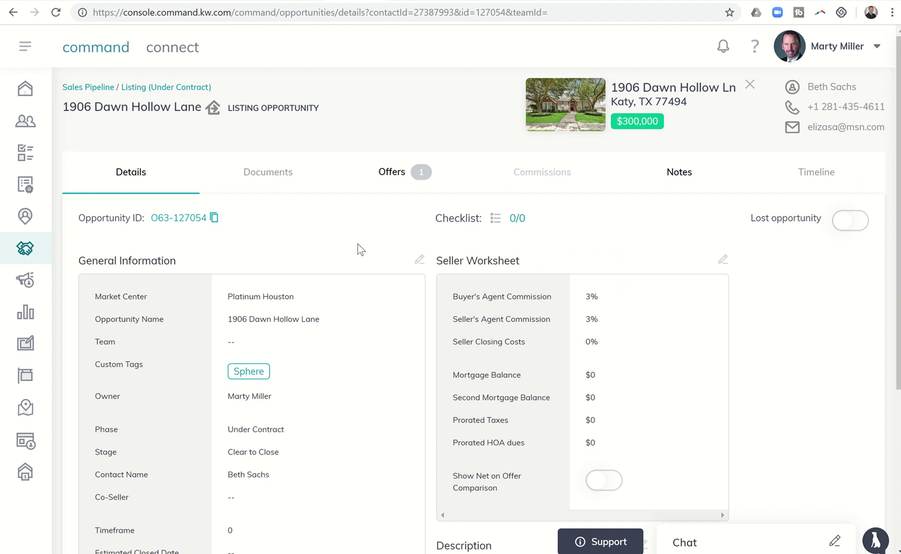
Create a new offer on the listing's Offers tab, named after the buyer
{"action": "left_click", "coordinate": [389, 172]}
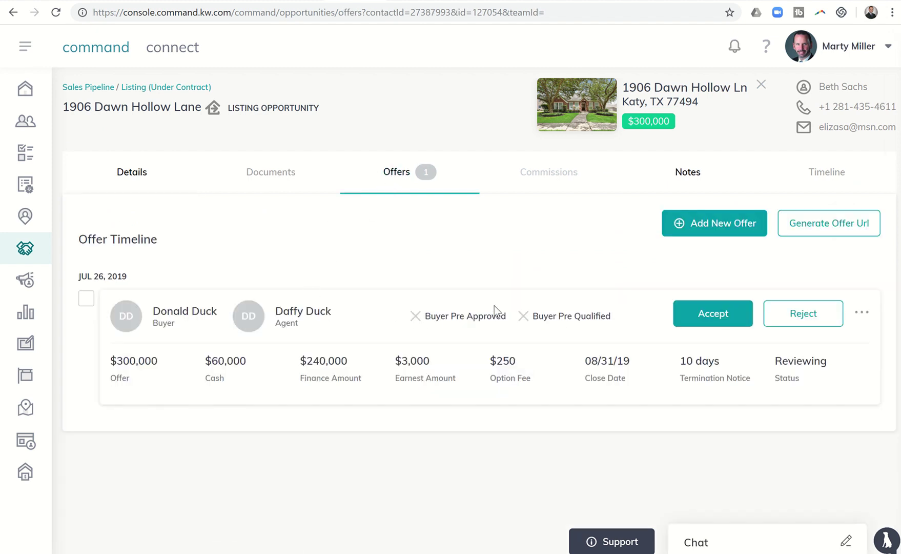
{"action": "left_click", "coordinate": [706, 223]}
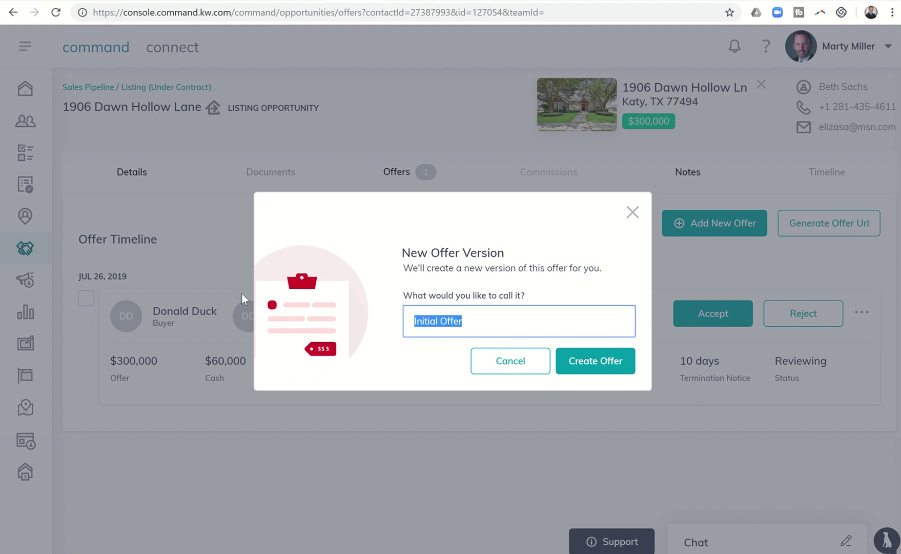
{"action": "type", "text": "Mickey Mouse"}
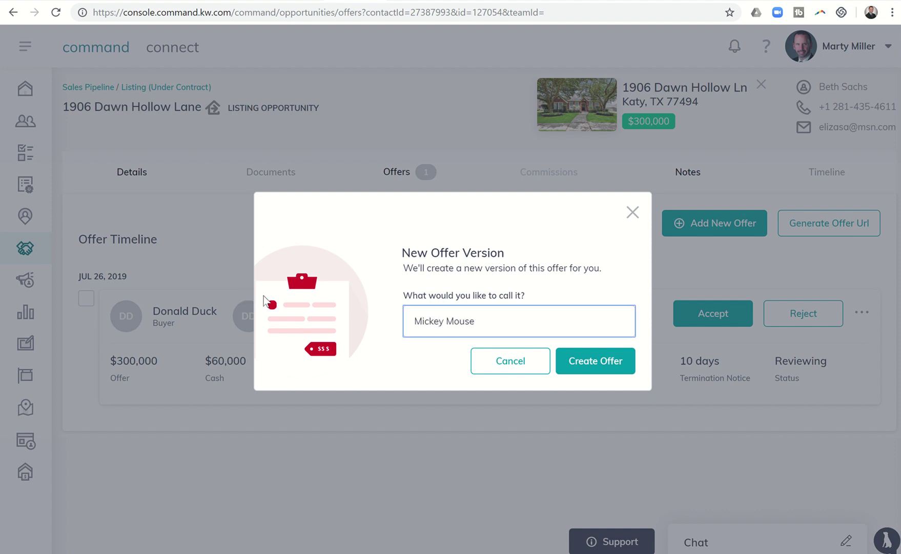
{"action": "left_click", "coordinate": [581, 369]}
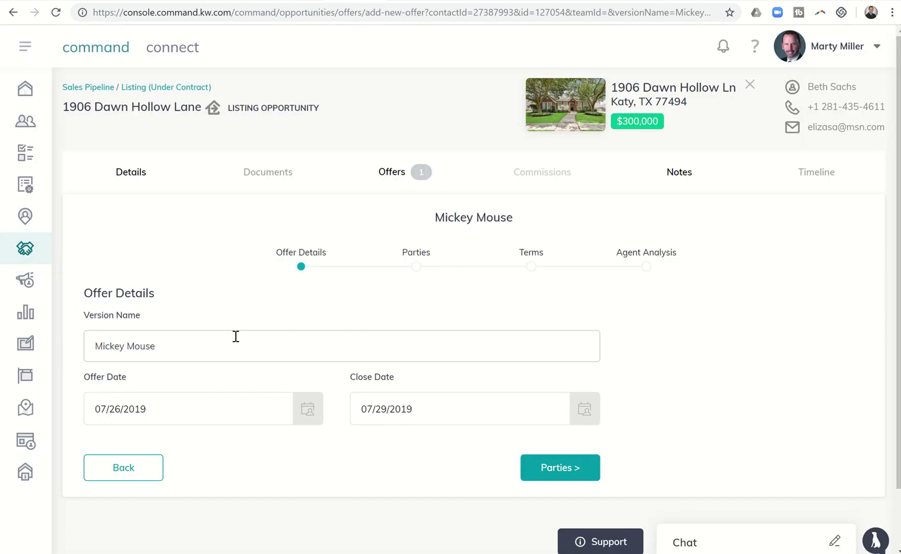
Set the new offer's close date to 08/15/2019
{"action": "left_click", "coordinate": [438, 415]}
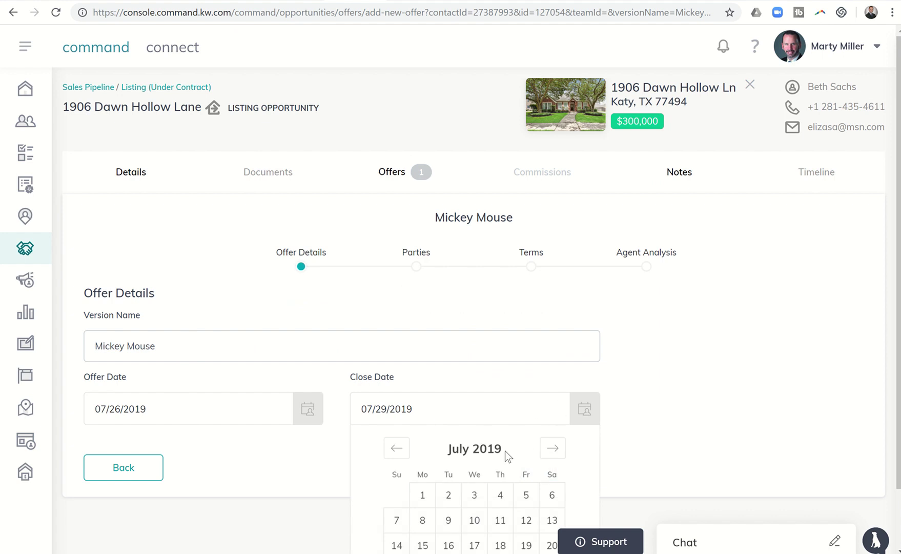
{"action": "scroll", "coordinate": [505, 454], "scroll_direction": "down", "scroll_amount": 1}
{"action": "left_click", "coordinate": [551, 389]}
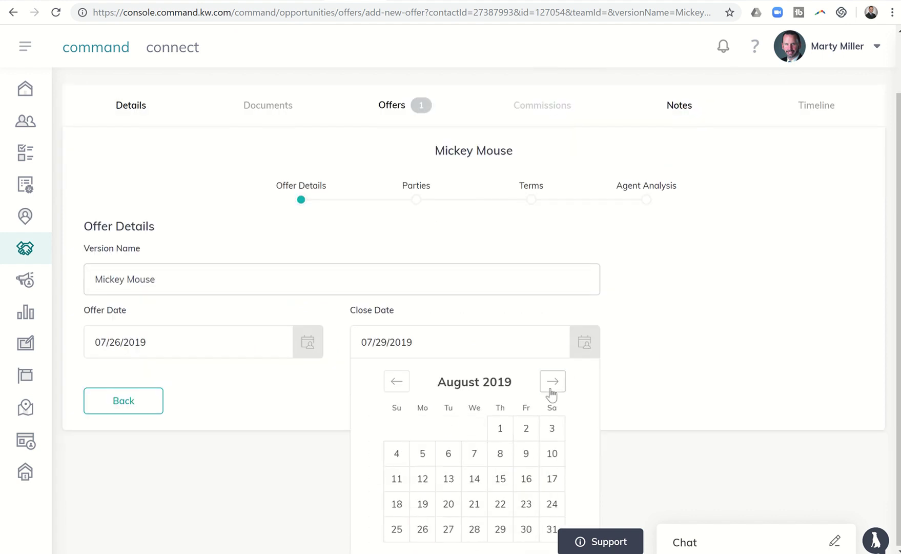
{"action": "left_click", "coordinate": [501, 478]}
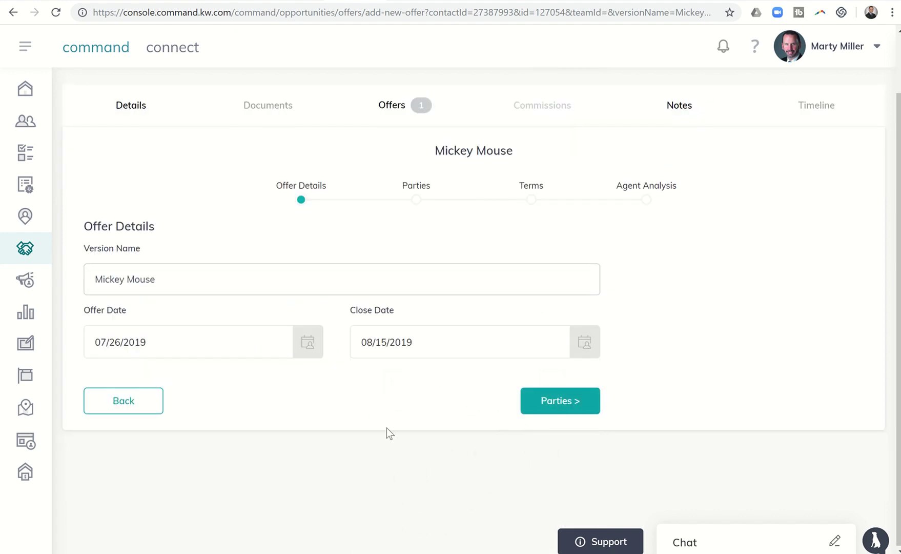
{"action": "left_click", "coordinate": [549, 400]}
Enter the buyer's name and the buyer's agent name as the offer's parties
{"action": "left_click", "coordinate": [200, 312]}
{"action": "type", "text": "M"}
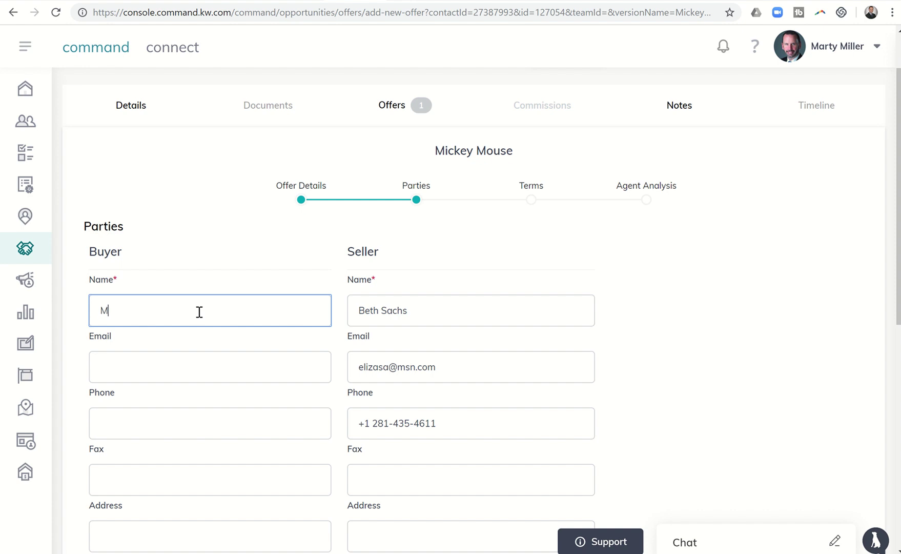
{"action": "type", "text": "ickey Mouse"}
{"action": "scroll", "coordinate": [200, 312], "scroll_direction": "down", "scroll_amount": 2}
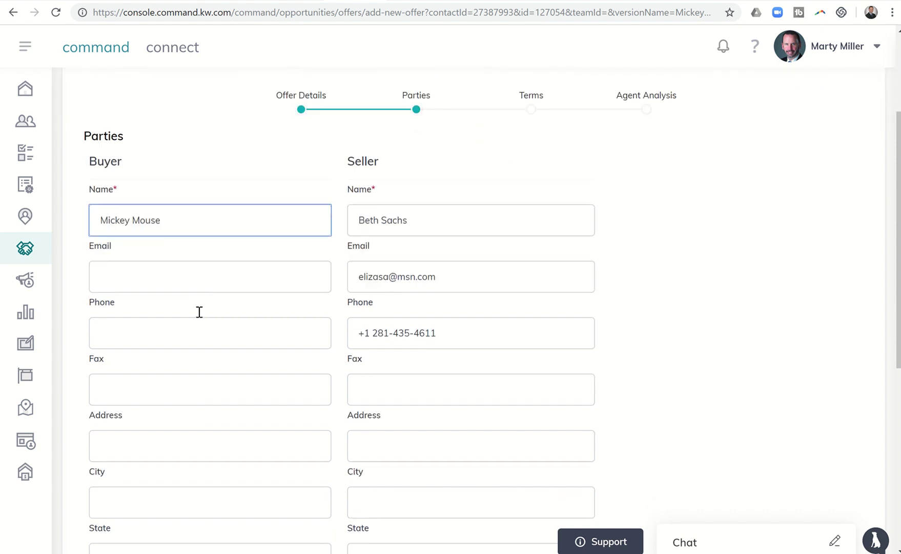
{"action": "scroll", "coordinate": [199, 312], "scroll_direction": "down", "scroll_amount": 7}
{"action": "left_click", "coordinate": [125, 364]}
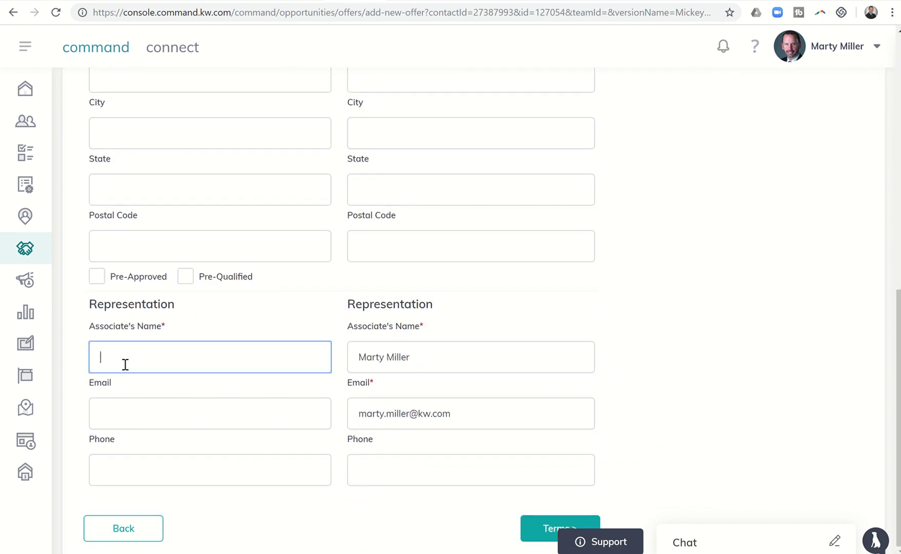
{"action": "type", "text": "Minnie Mouse"}
{"action": "left_click", "coordinate": [547, 533]}
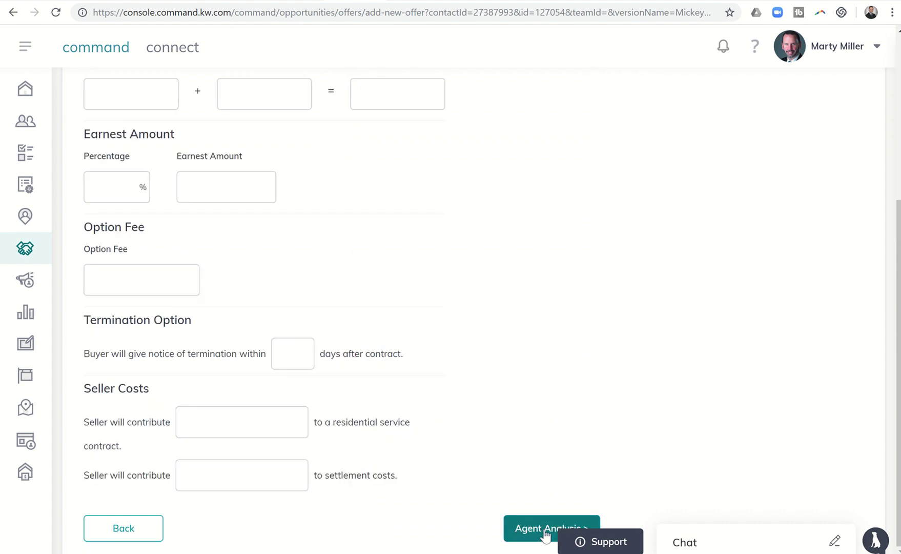
Enter $50,000 buyer cash and $250,000 finance amount in the offer terms
{"action": "scroll", "coordinate": [264, 296], "scroll_direction": "up", "scroll_amount": 3}
{"action": "left_click", "coordinate": [120, 215]}
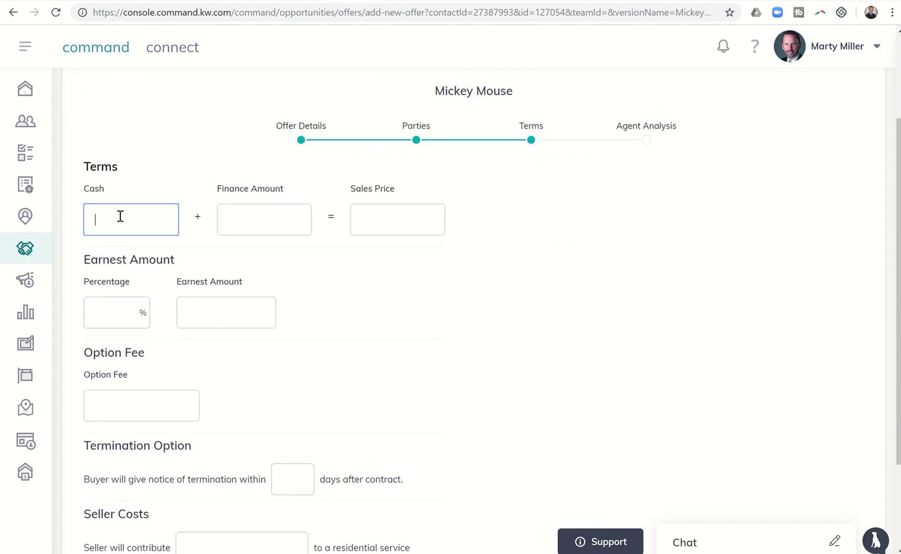
{"action": "type", "text": "500000"}
{"action": "key", "text": "Tab"}
{"action": "type", "text": "25"}
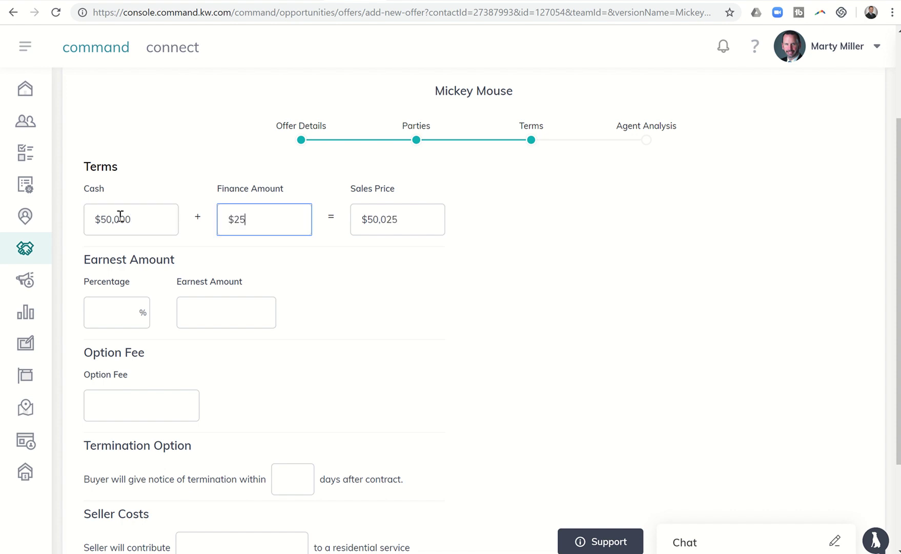
{"action": "type", "text": "0,000"}
Set 1% earnest money, a $200 option fee and 10 termination notice days
{"action": "left_click", "coordinate": [105, 305]}
{"action": "type", "text": "1"}
{"action": "left_click", "coordinate": [128, 405]}
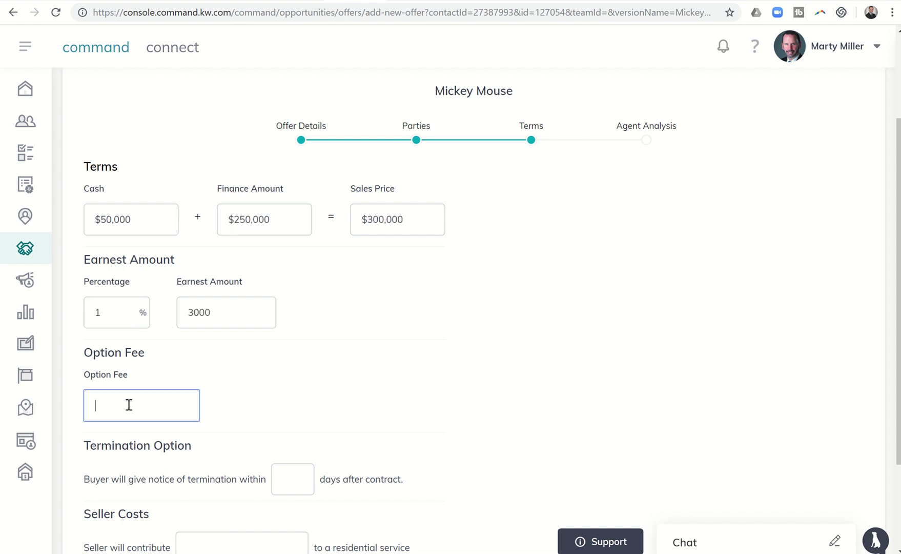
{"action": "type", "text": "200"}
{"action": "left_click", "coordinate": [292, 478]}
{"action": "type", "text": "10"}
Set seller contributions: $650 residential service contract and $0 settlement costs
{"action": "scroll", "coordinate": [287, 474], "scroll_direction": "down", "scroll_amount": 3}
{"action": "left_click", "coordinate": [246, 425]}
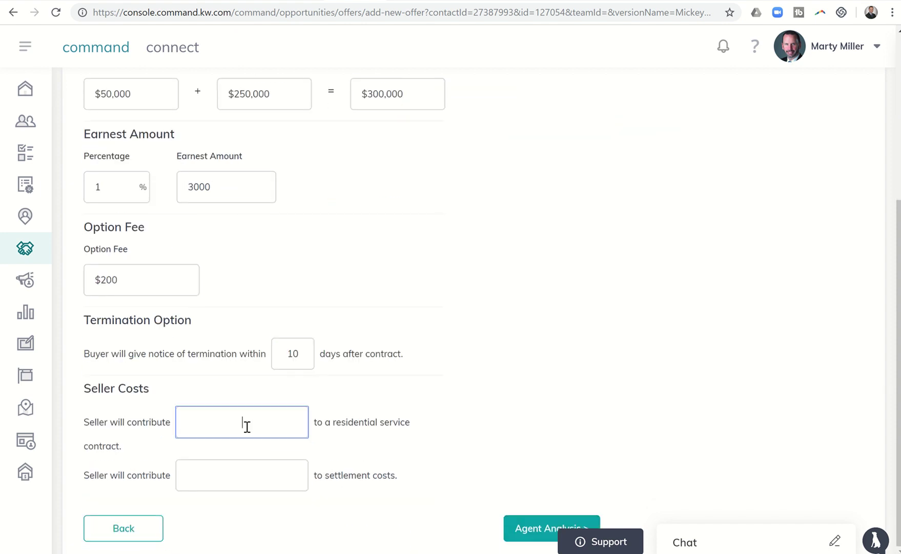
{"action": "type", "text": "0"}
{"action": "key", "text": "BackSpace"}
{"action": "type", "text": "650"}
{"action": "left_click", "coordinate": [226, 473]}
{"action": "type", "text": "0"}
{"action": "key", "text": "BackSpace"}
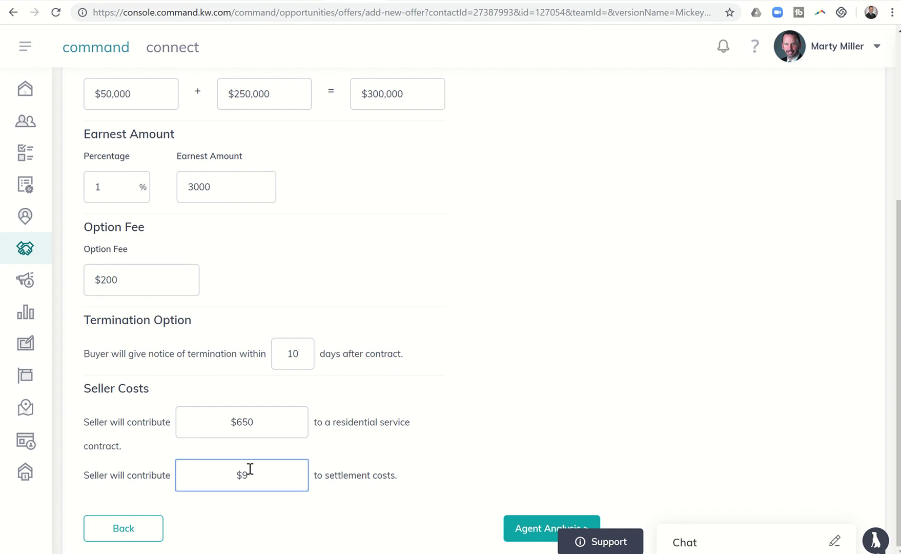
{"action": "type", "text": "0"}
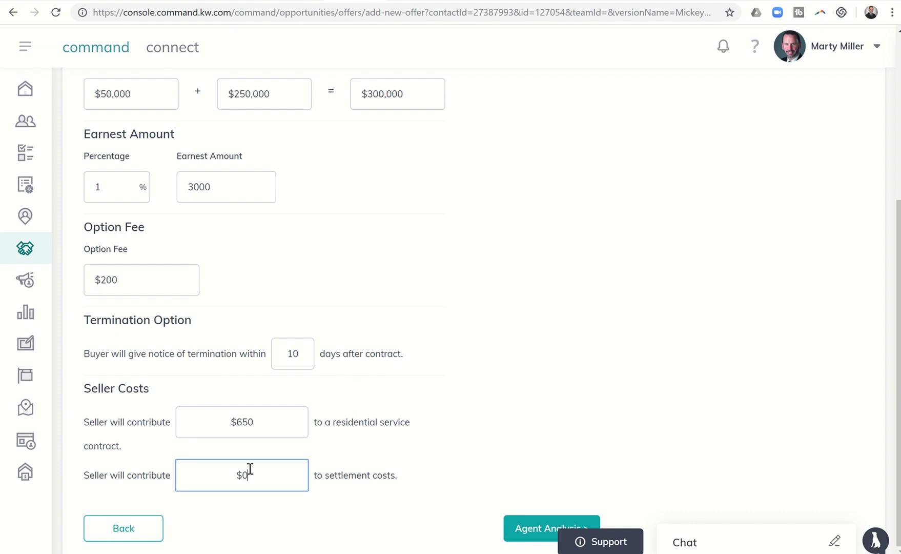
{"action": "left_click", "coordinate": [527, 527]}
Enter pros 'Strong offer, very quick close.', cons 'No real cons' and summary 'I think this is definitely a winner.'
{"action": "left_click", "coordinate": [189, 344]}
{"action": "type", "text": "S"}
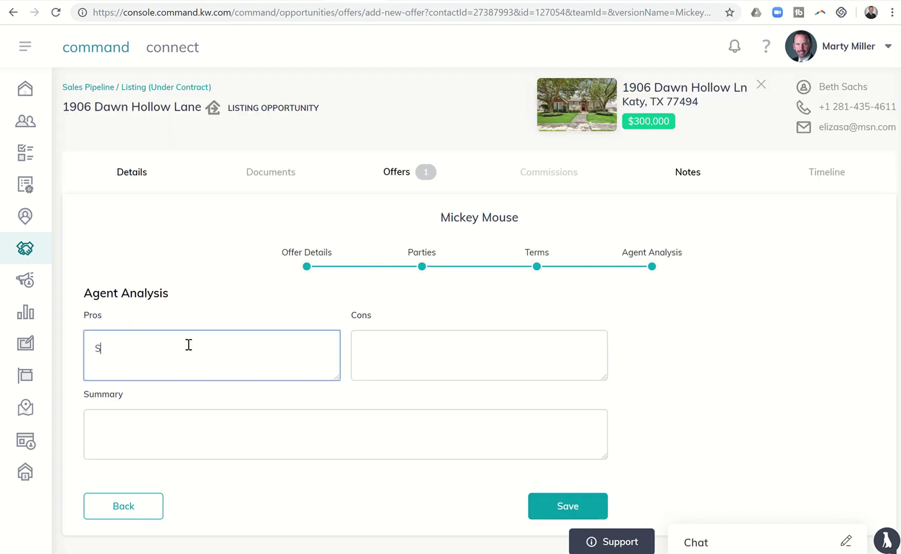
{"action": "type", "text": "trong offer, very quick close."}
{"action": "key", "text": "Tab"}
{"action": "type", "text": "No real cons,"}
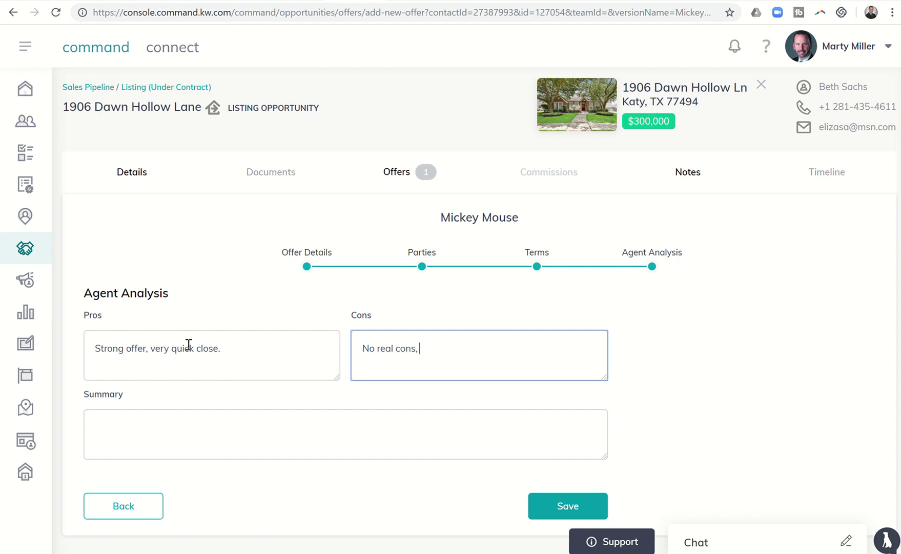
{"action": "key", "text": "BackSpace"}
{"action": "key", "text": "Tab"}
{"action": "type", "text": "I thin"}
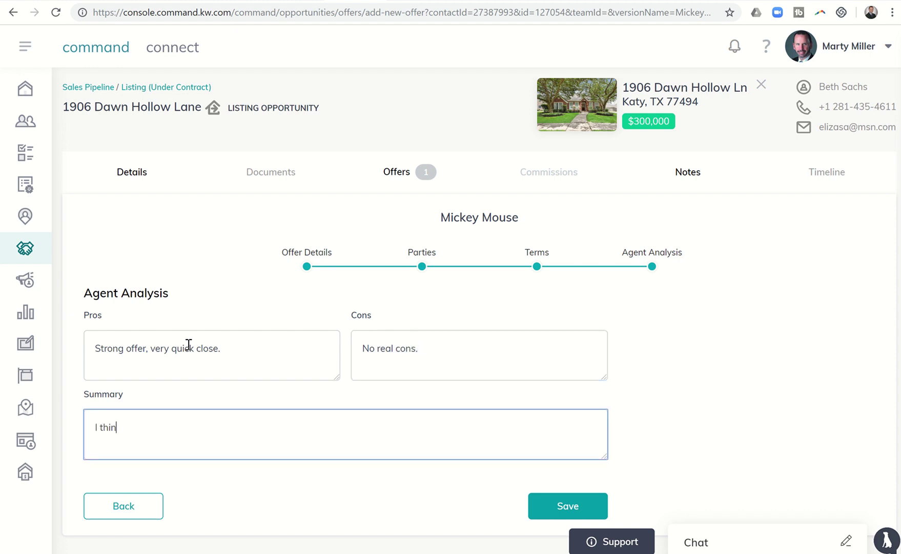
{"action": "type", "text": "k this is definitely a winnner."}
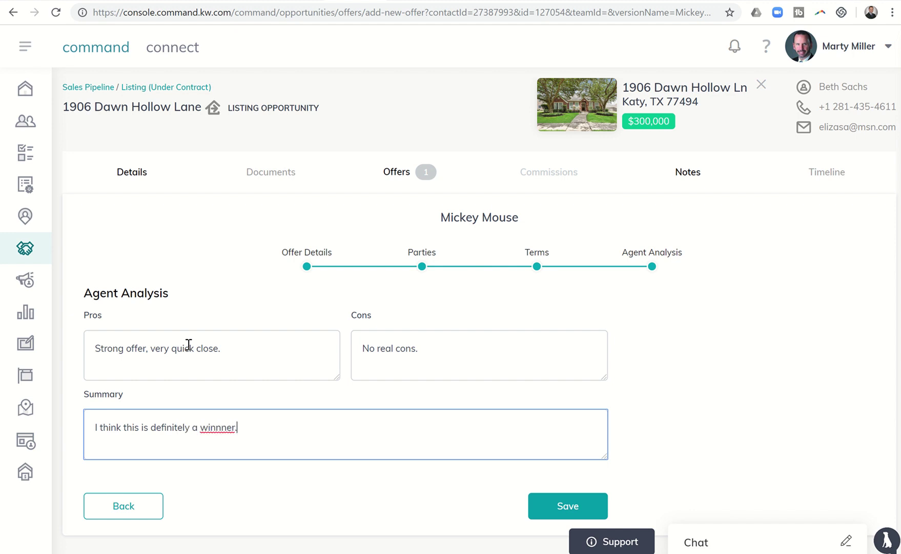
{"action": "key", "text": "BackSpace"}
{"action": "key", "text": "BackSpace"}
{"action": "key", "text": "BackSpace"}
{"action": "key", "text": "BackSpace"}
{"action": "type", "text": "er."}
Save the new offer and select both listing offers for comparison
{"action": "left_click", "coordinate": [548, 511]}
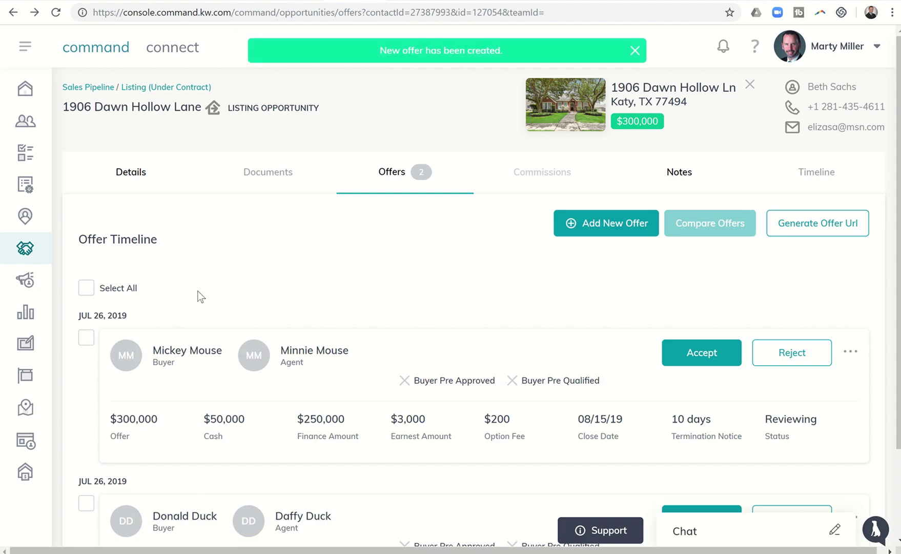
{"action": "scroll", "coordinate": [201, 296], "scroll_direction": "down", "scroll_amount": 2}
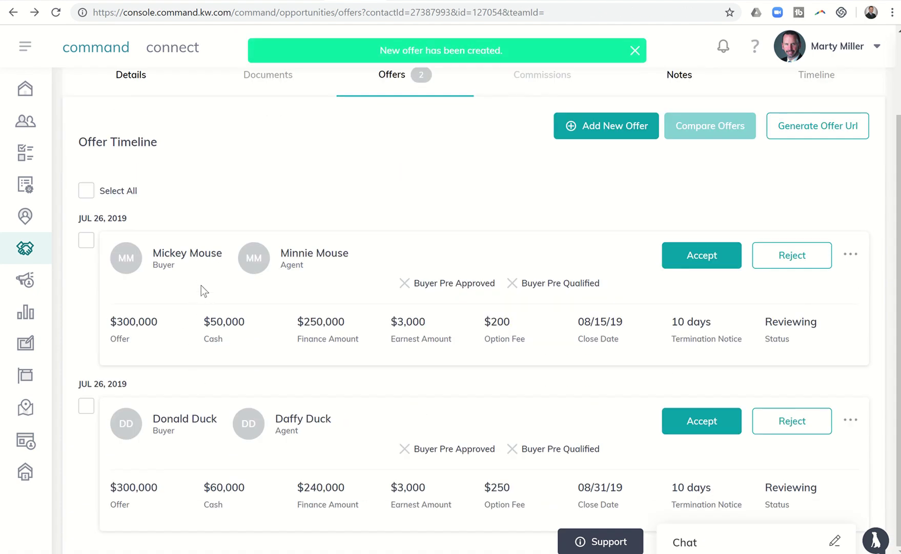
{"action": "left_click", "coordinate": [88, 248]}
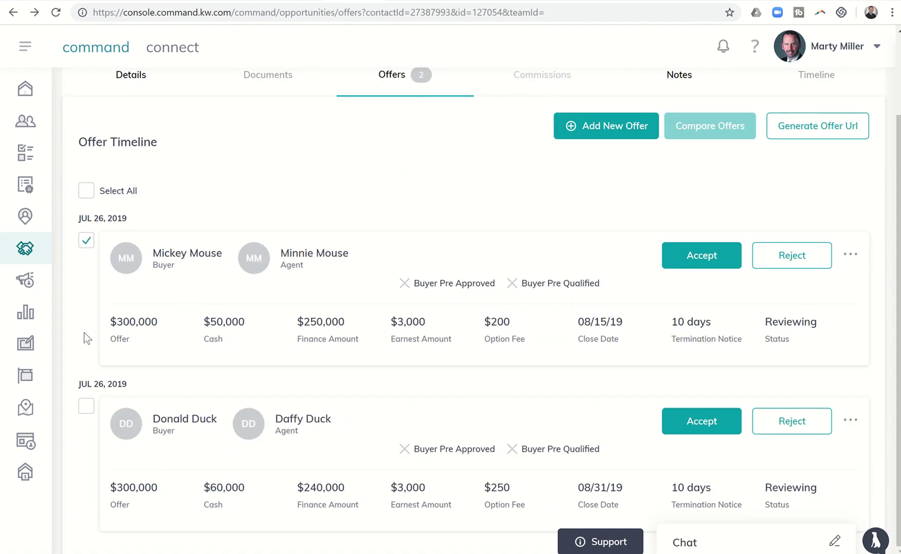
{"action": "left_click", "coordinate": [85, 413]}
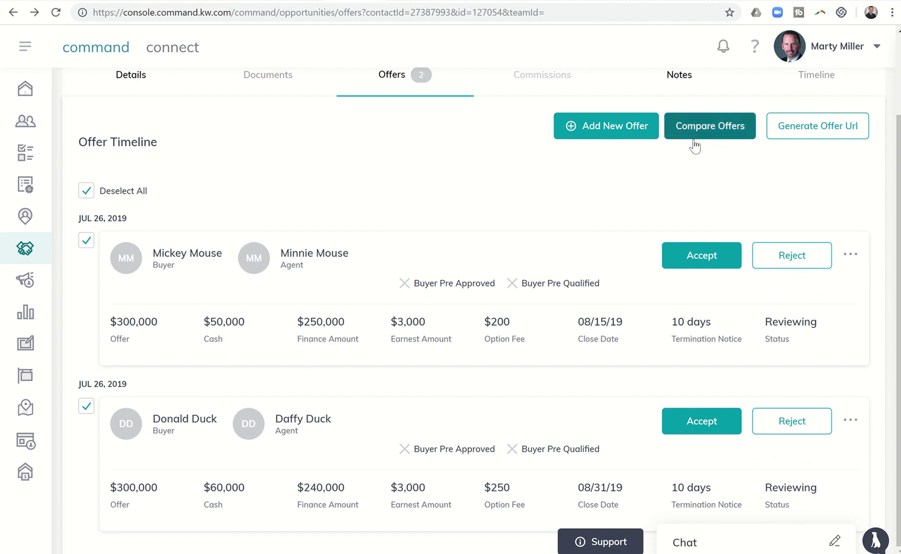
{"action": "left_click", "coordinate": [88, 249]}
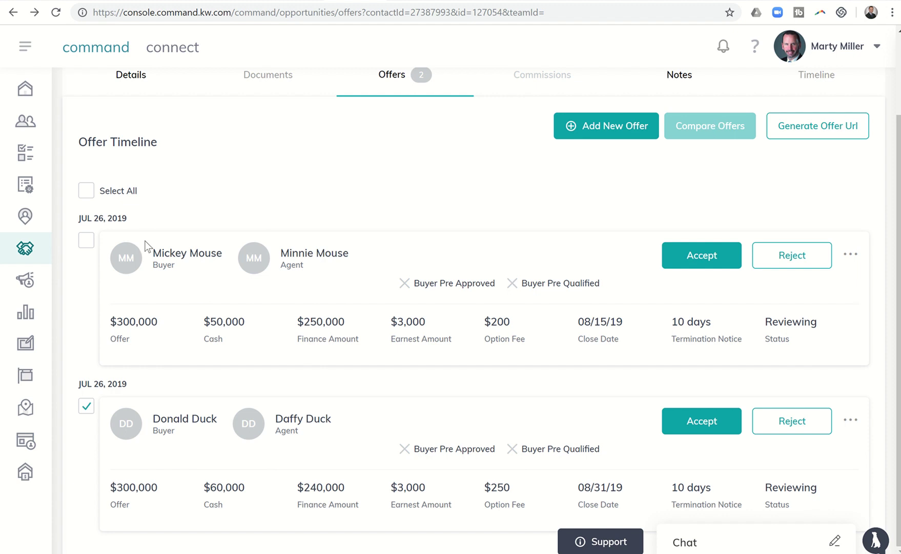
{"action": "left_click", "coordinate": [88, 244]}
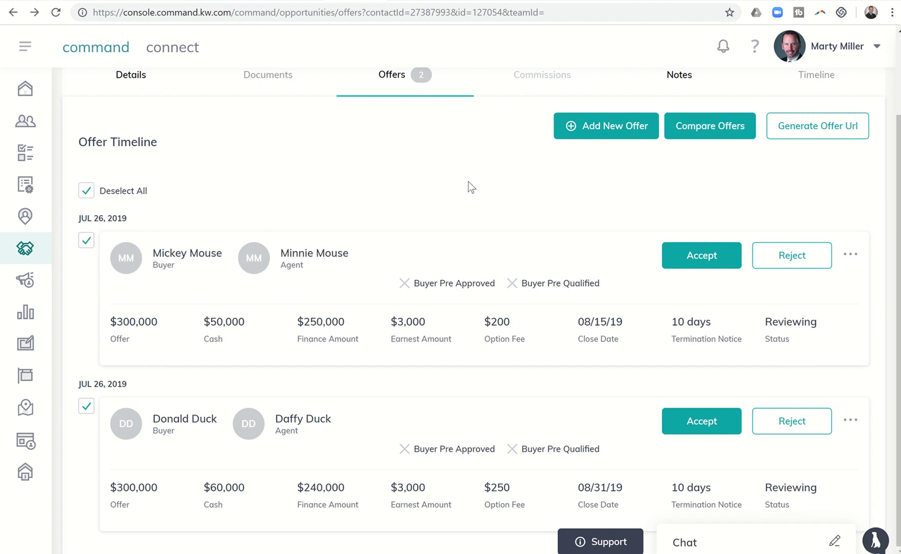
{"action": "left_click", "coordinate": [709, 129]}
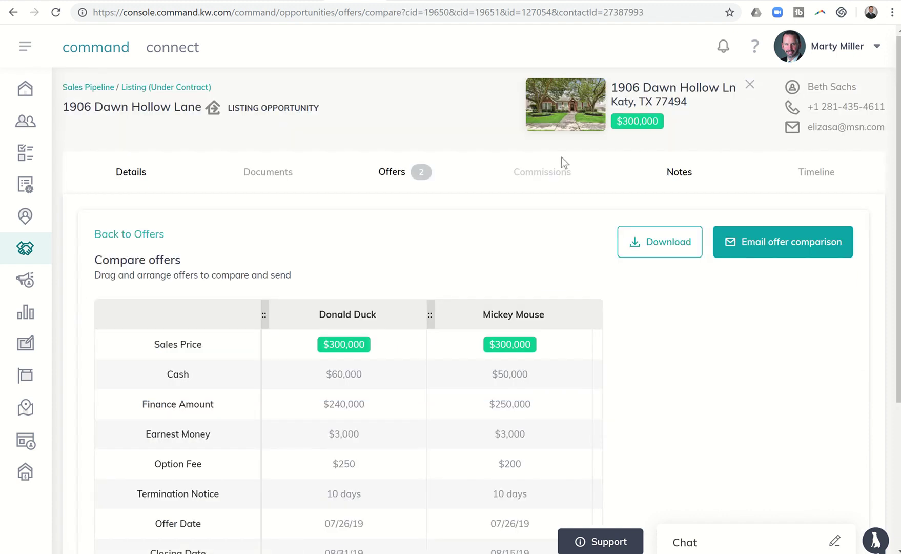
{"action": "scroll", "coordinate": [476, 260], "scroll_direction": "down", "scroll_amount": 4}
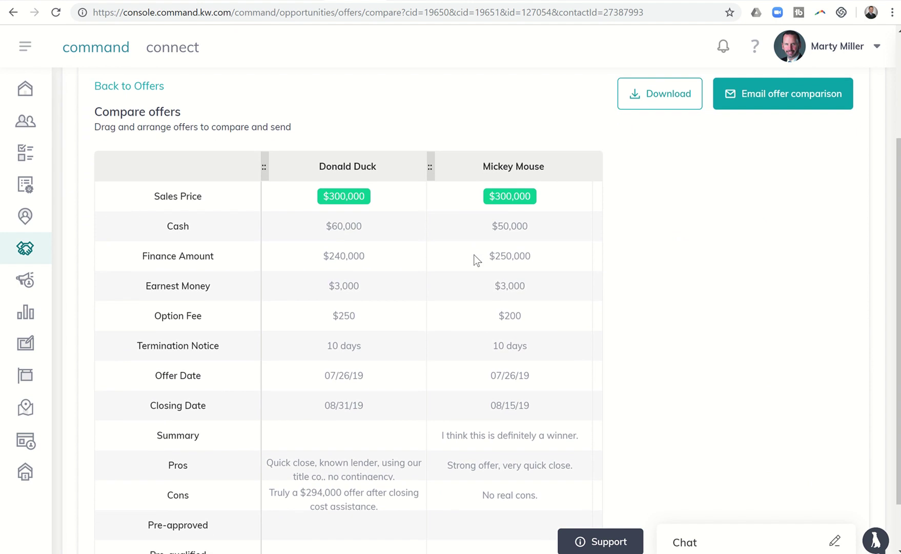
{"action": "scroll", "coordinate": [473, 254], "scroll_direction": "down", "scroll_amount": 1}
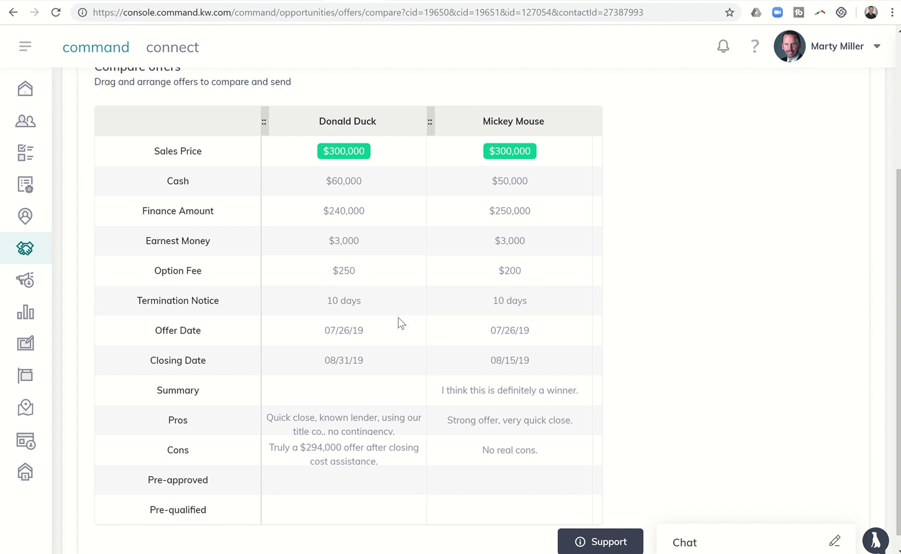
{"action": "scroll", "coordinate": [398, 321], "scroll_direction": "down", "scroll_amount": 1}
{"action": "scroll", "coordinate": [398, 321], "scroll_direction": "up", "scroll_amount": 1}
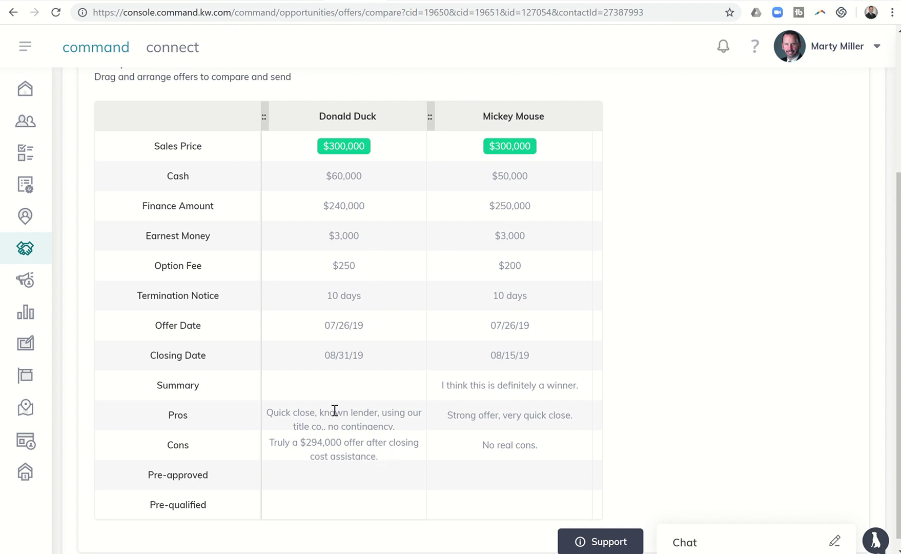
{"action": "scroll", "coordinate": [335, 410], "scroll_direction": "up", "scroll_amount": 1}
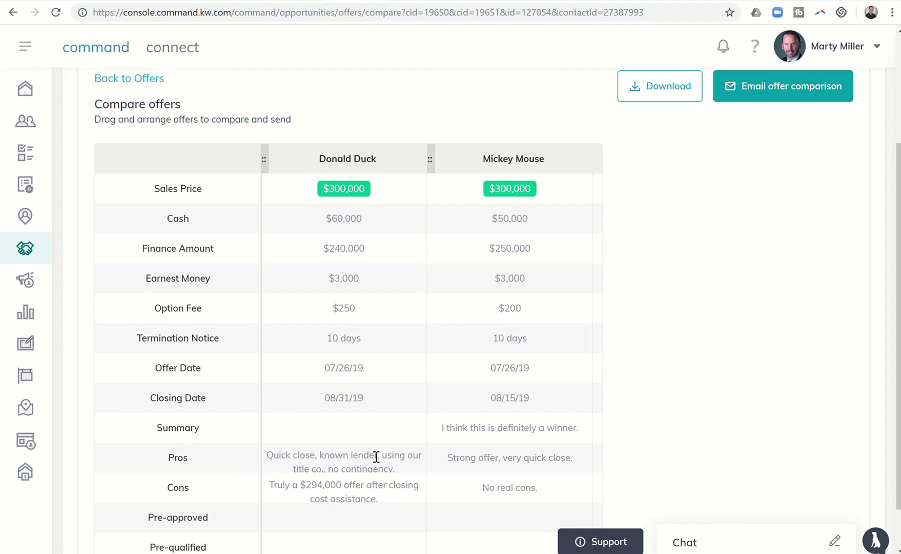
{"action": "scroll", "coordinate": [389, 461], "scroll_direction": "down", "scroll_amount": 1}
{"action": "scroll", "coordinate": [626, 284], "scroll_direction": "up", "scroll_amount": 2}
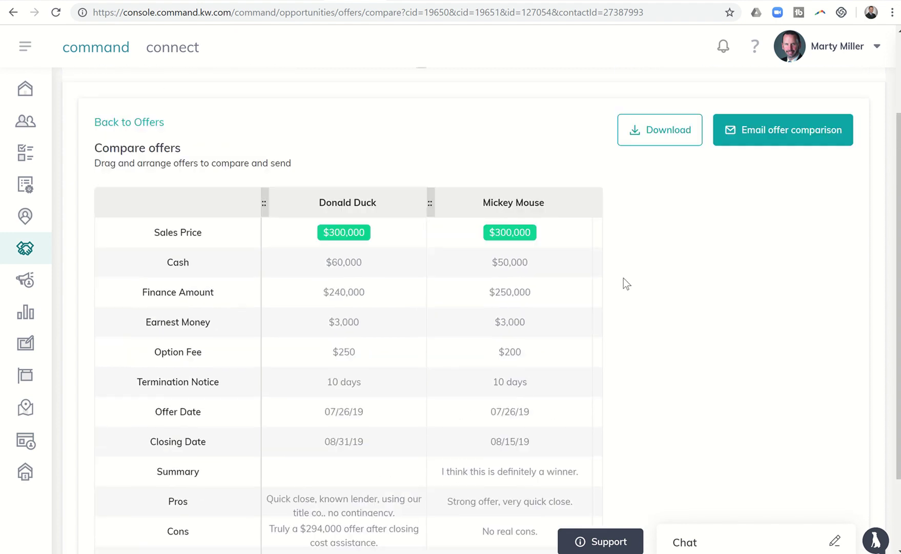
Download the offer comparison as a PDF, review it, and close the PDF
{"action": "left_click", "coordinate": [657, 132]}
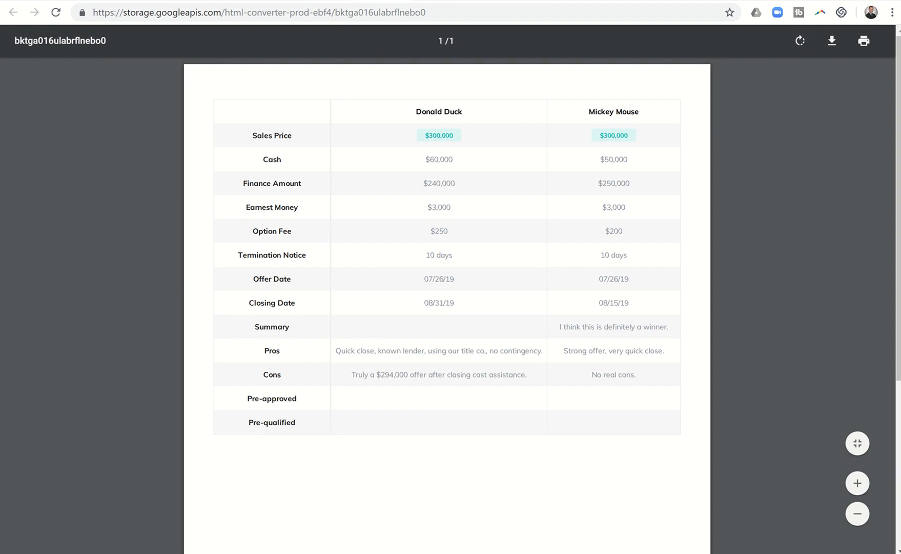
{"action": "left_click", "coordinate": [358, 2]}
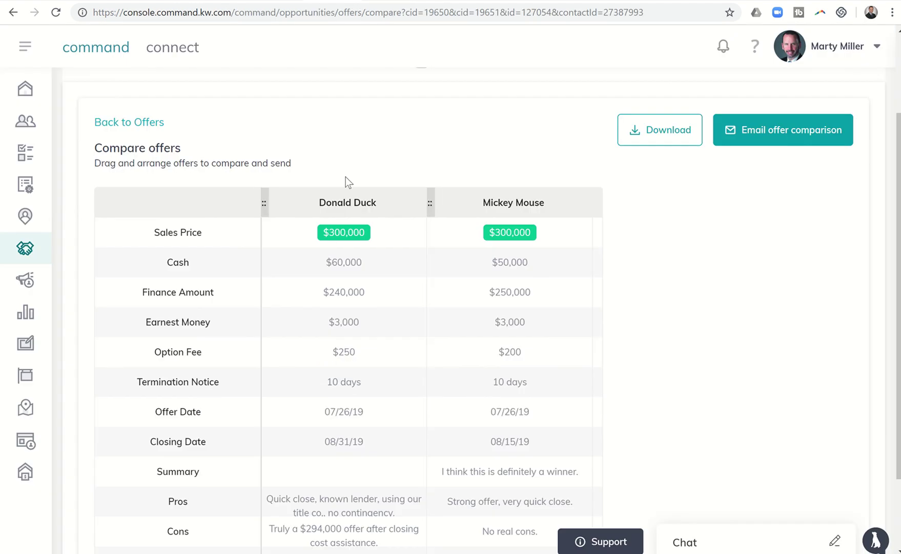
{"action": "scroll", "coordinate": [346, 178], "scroll_direction": "down", "scroll_amount": 2}
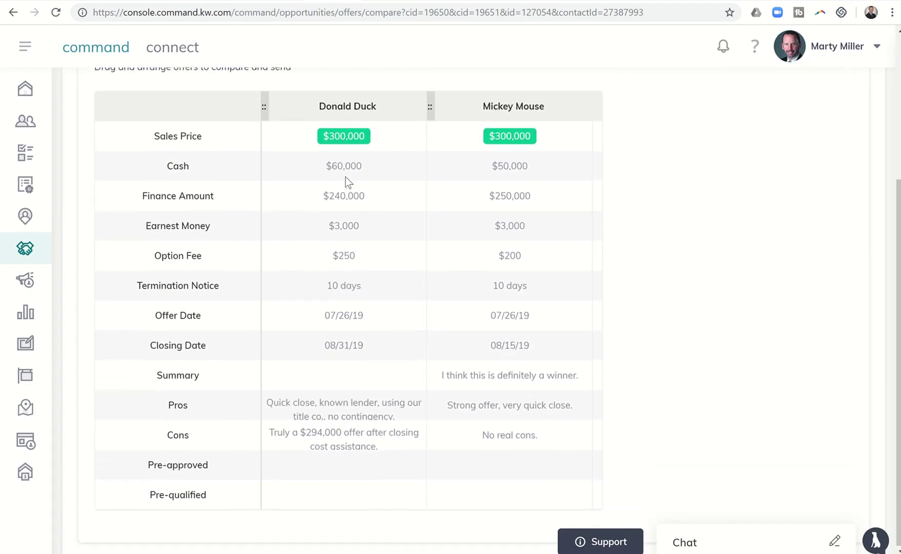
{"action": "scroll", "coordinate": [345, 178], "scroll_direction": "up", "scroll_amount": 2}
{"action": "scroll", "coordinate": [345, 177], "scroll_direction": "up", "scroll_amount": 3}
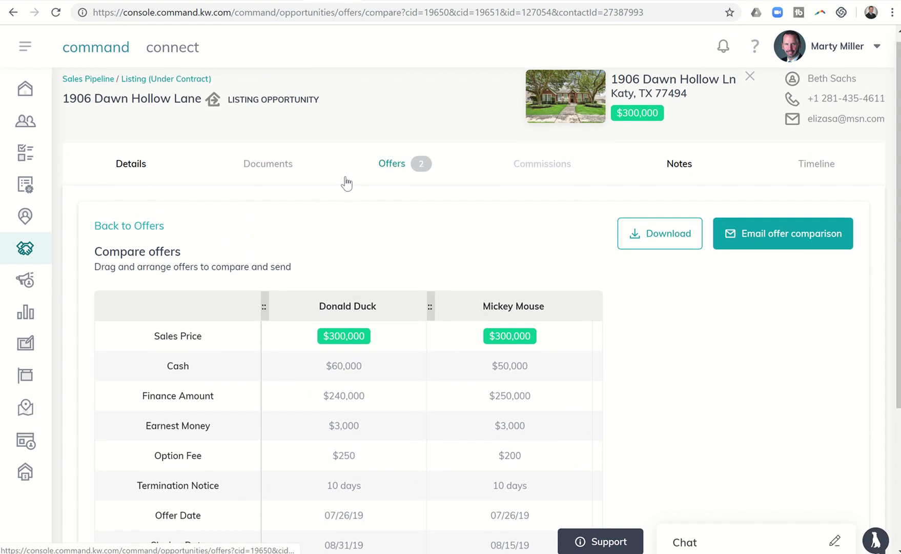